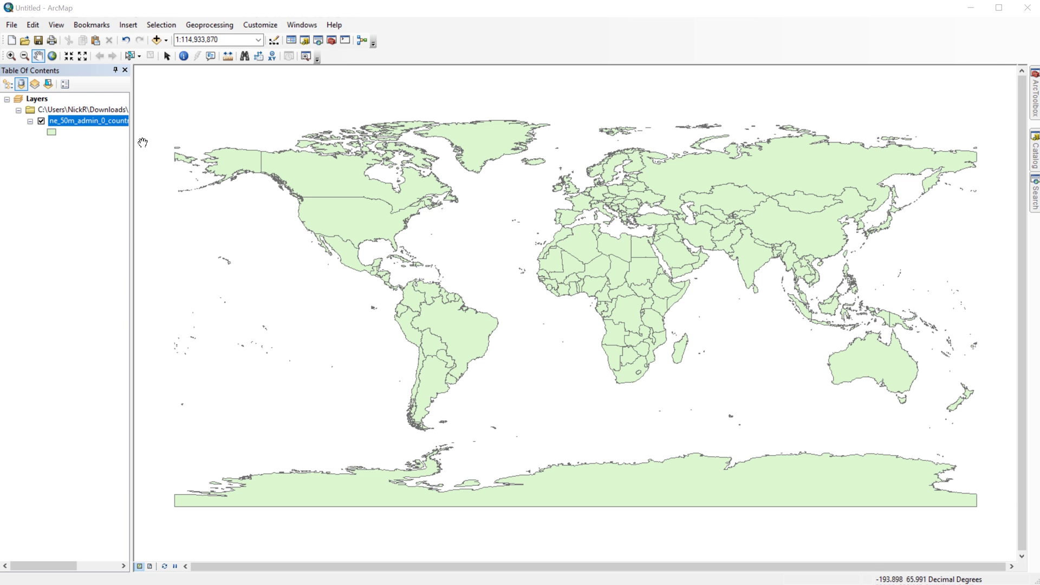
- Zoom in on South America, then pan the map east to Australia and New Zealand
click(11, 57)
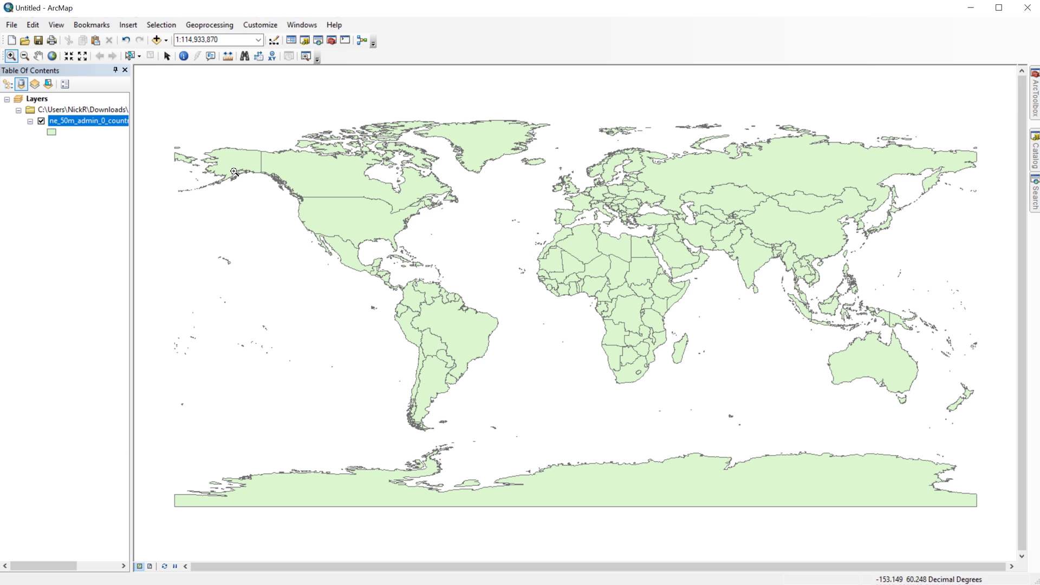
drag(348, 239, 581, 414)
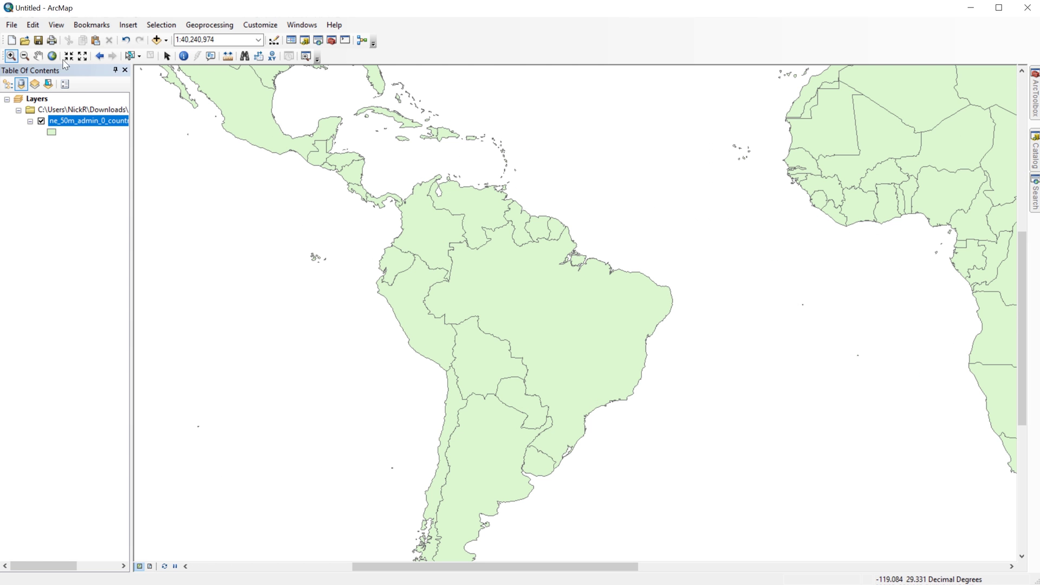
click(38, 57)
drag(767, 280, 416, 276)
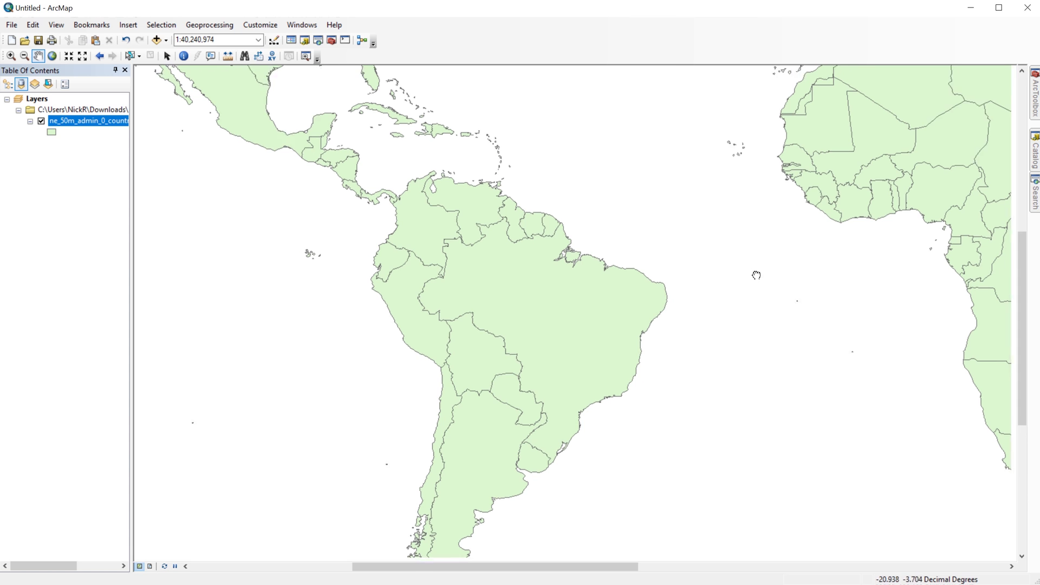
drag(875, 291, 446, 317)
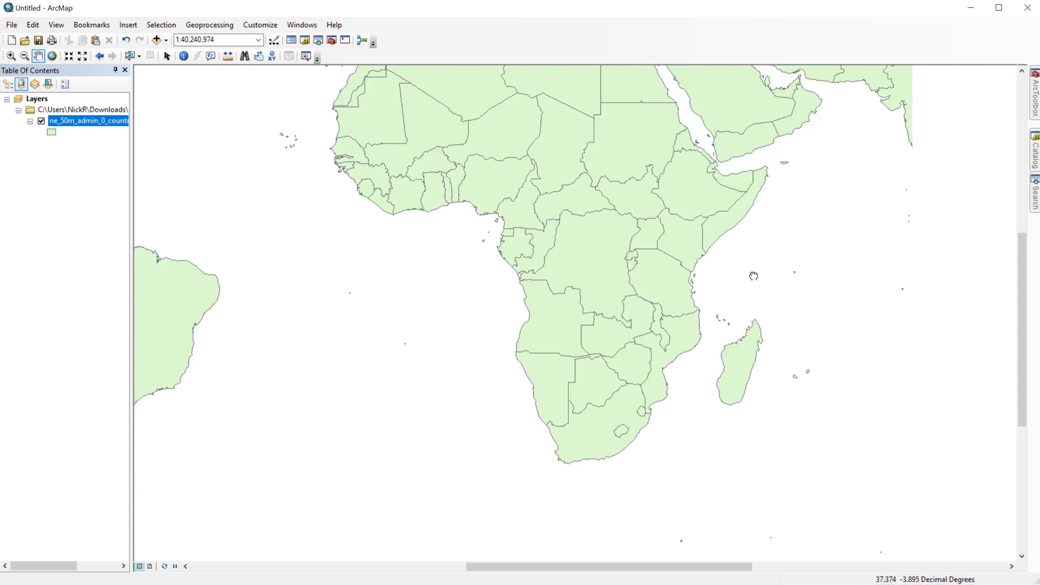
drag(845, 315, 549, 309)
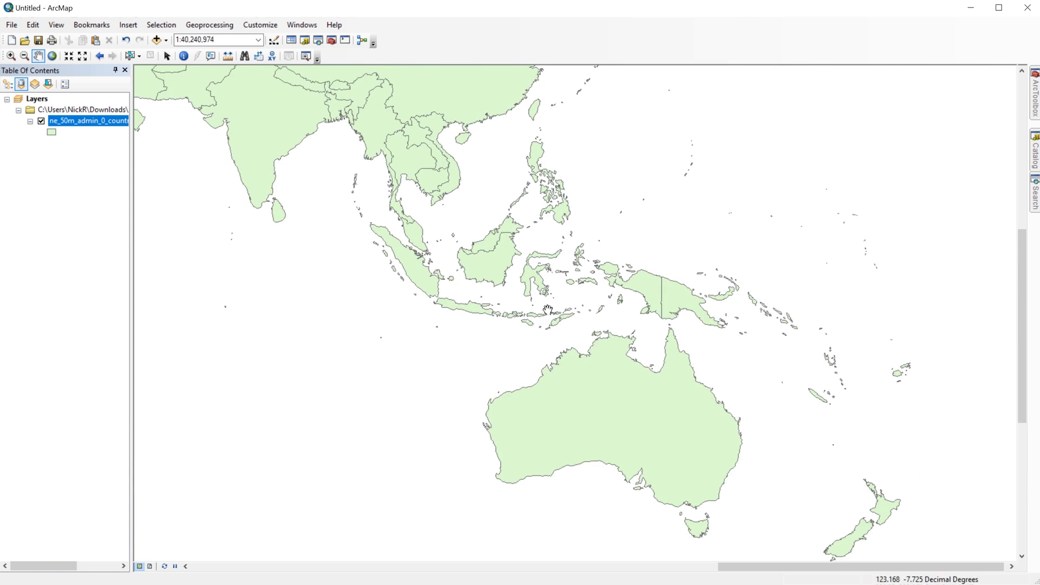
mouse_move(825, 446)
mouse_down()
mouse_move(697, 361)
mouse_move(511, 264)
mouse_up()
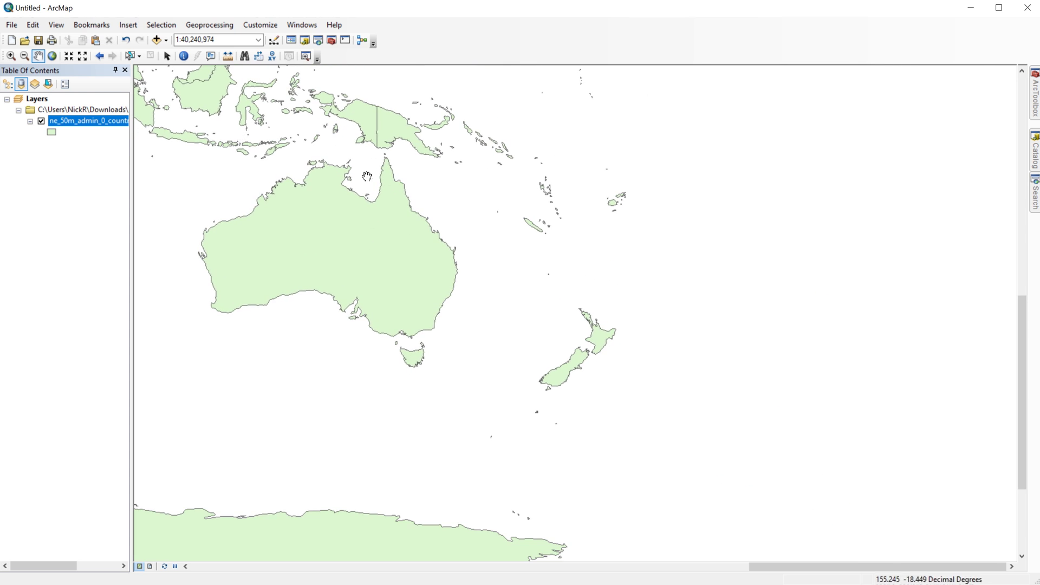
click(12, 55)
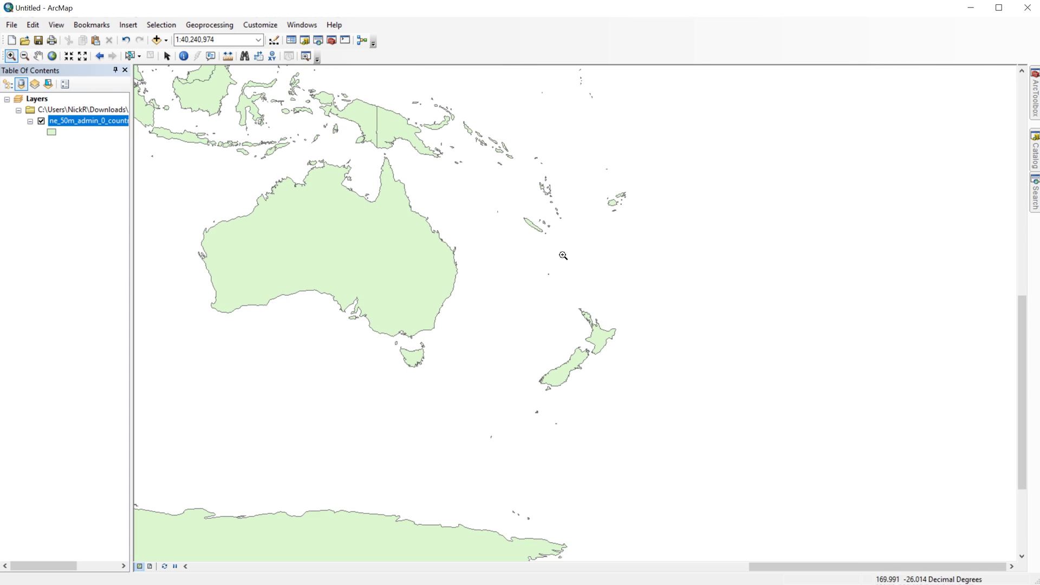
- Zoom to New Zealand's North Island and save the view as the My Island bookmark
drag(564, 256, 649, 362)
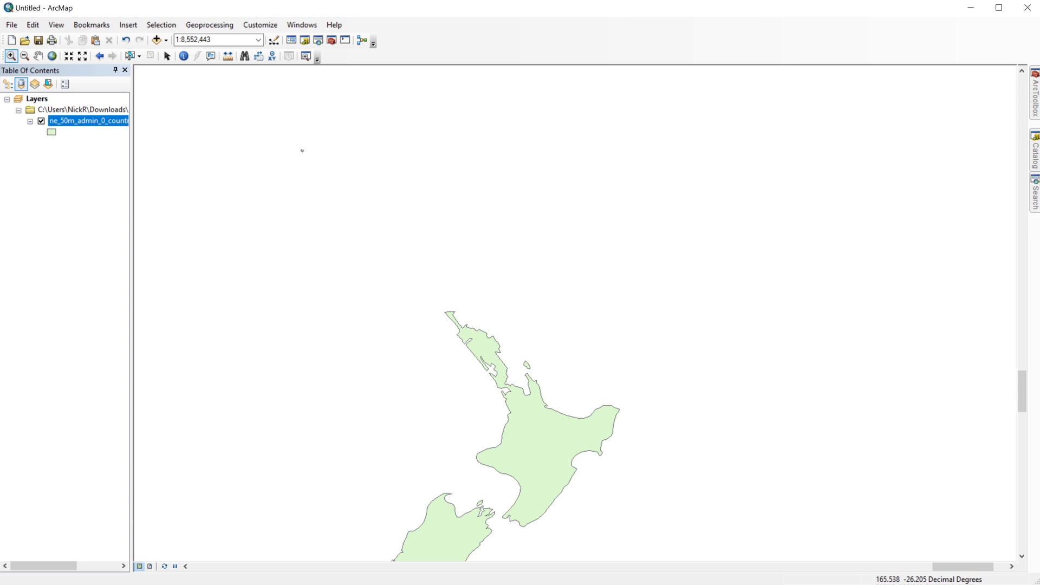
key(alt+b)
text(cMy local)
click(542, 310)
- Zoom out to the full world, then jump back using the My Island bookmark
click(52, 56)
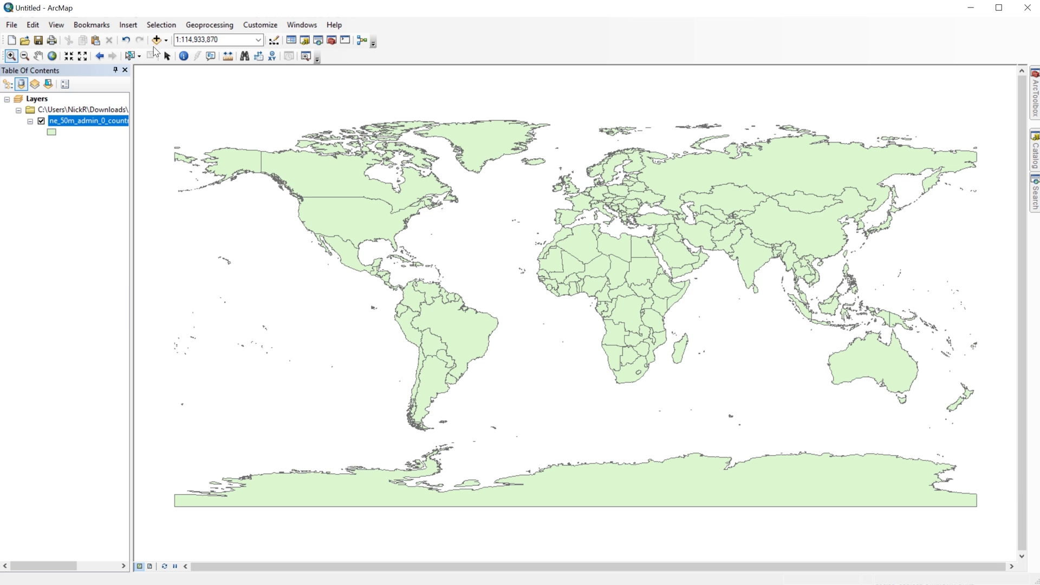
click(92, 24)
click(106, 67)
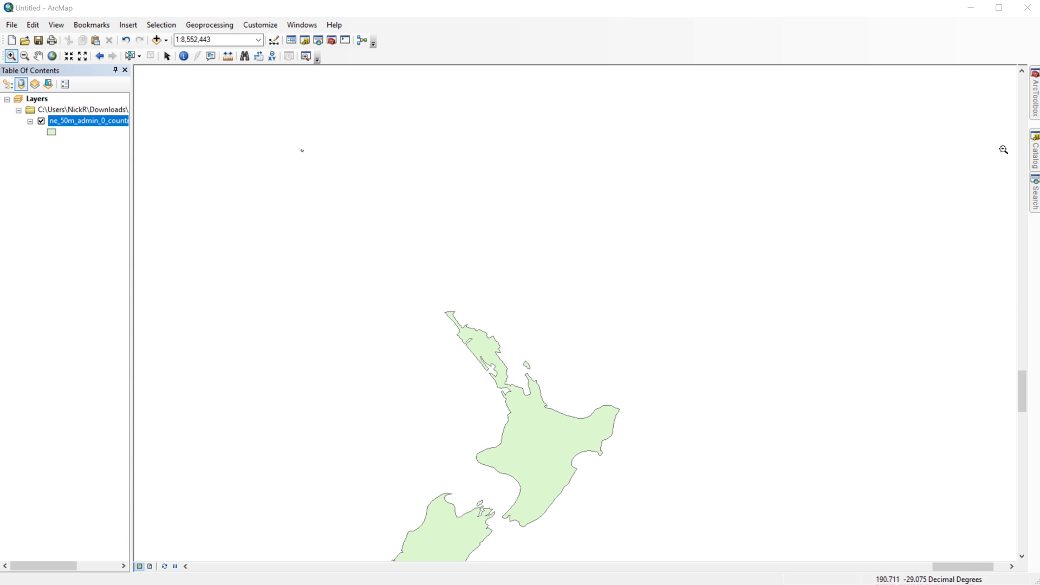
click(1035, 154)
- Narrow the ArcMap window, reopen Catalog and bring up the working folder's context menu
right_click(902, 227)
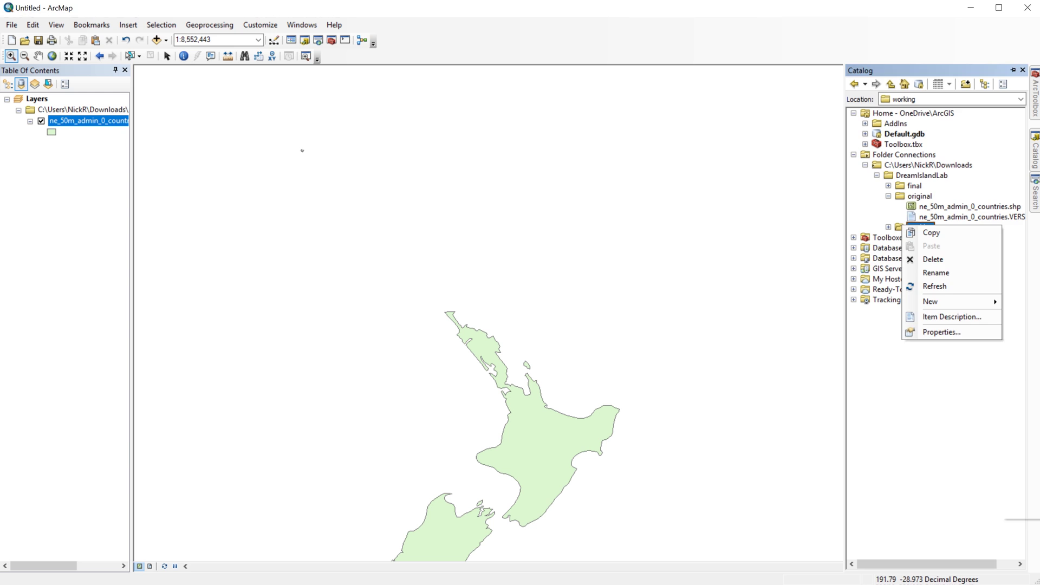
click(732, 260)
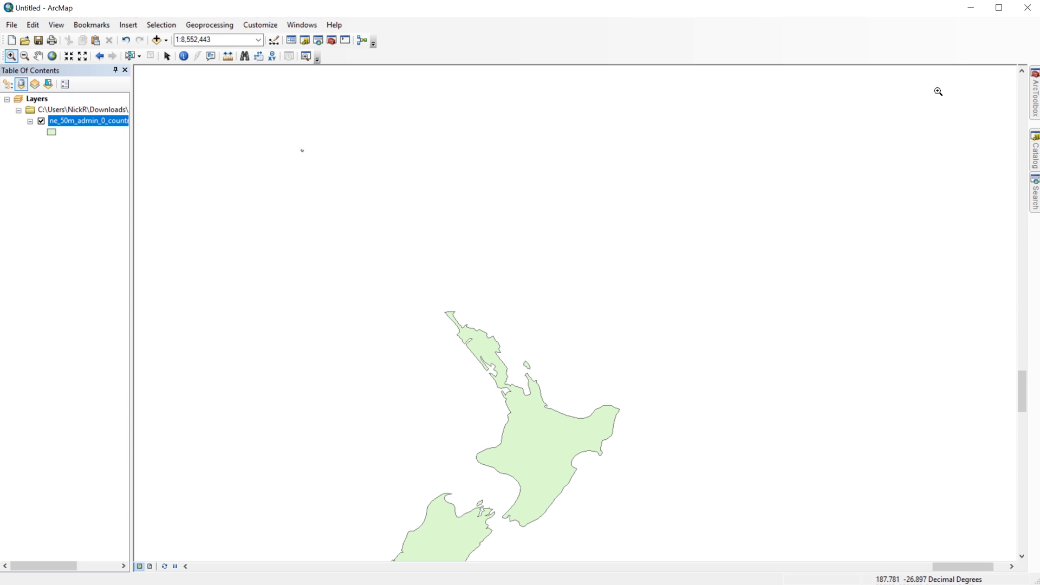
drag(1036, 232, 820, 233)
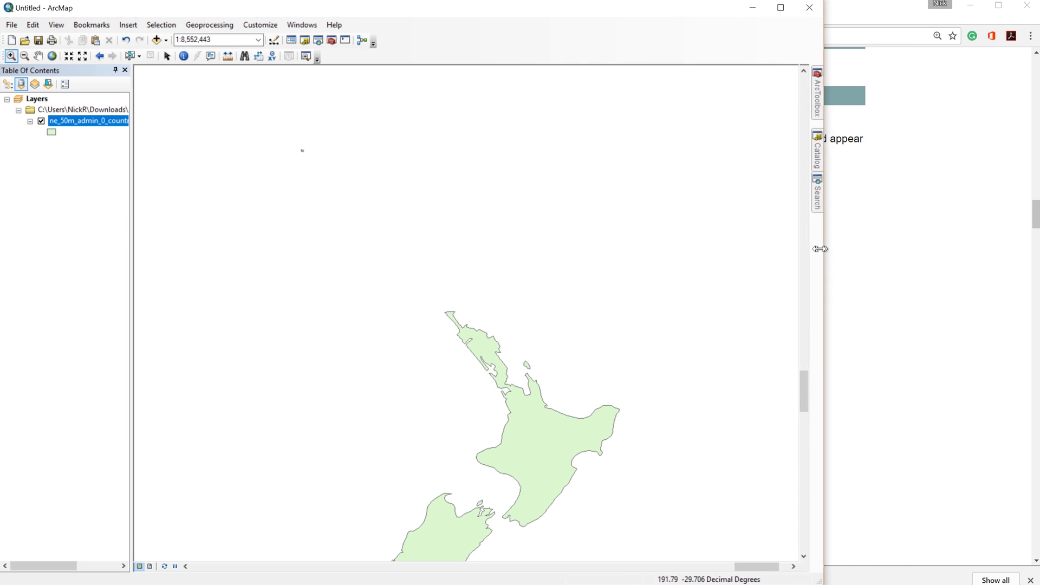
click(975, 15)
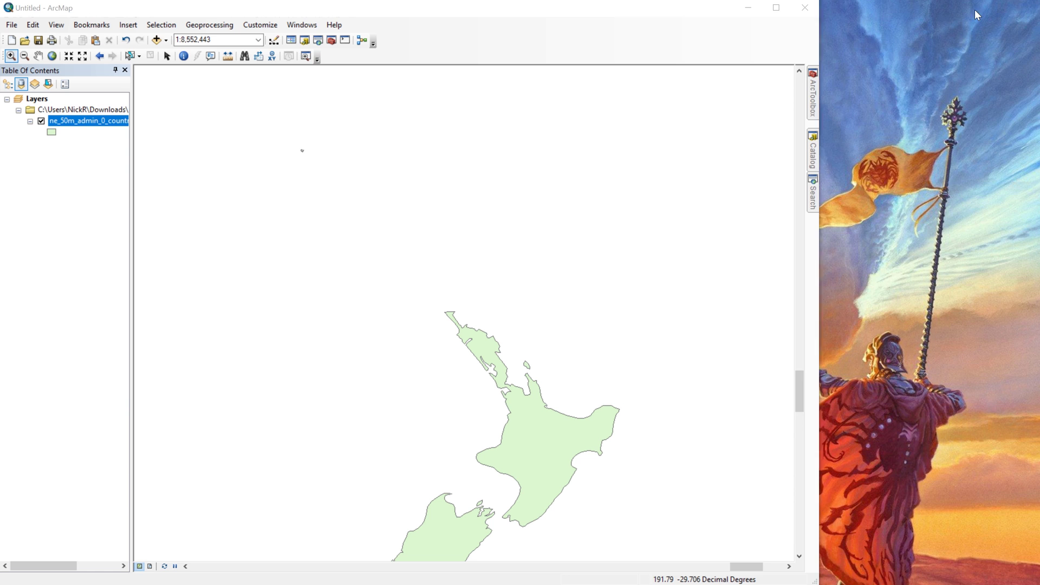
click(816, 154)
right_click(692, 229)
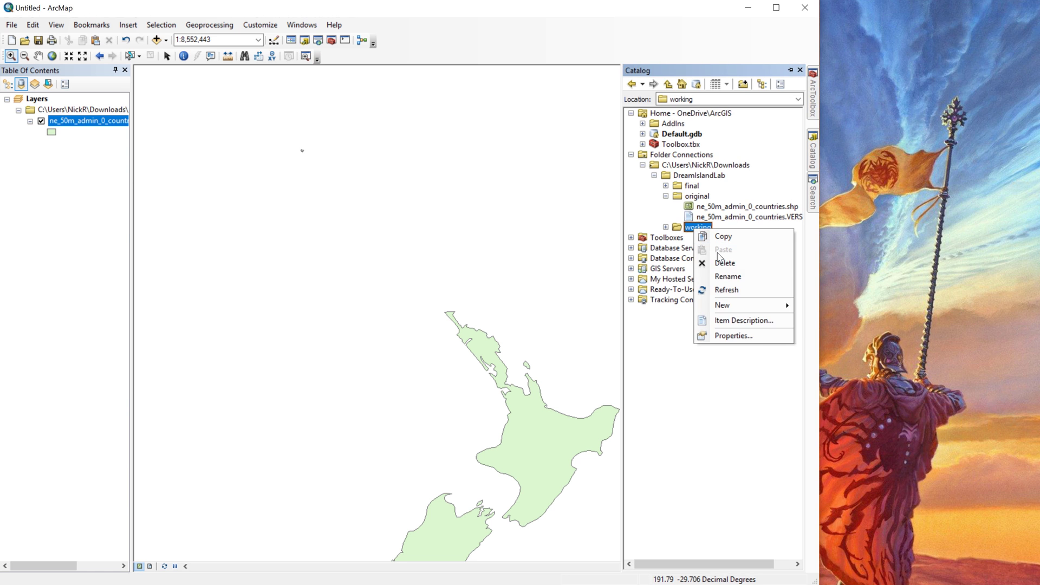
mouse_move(742, 305)
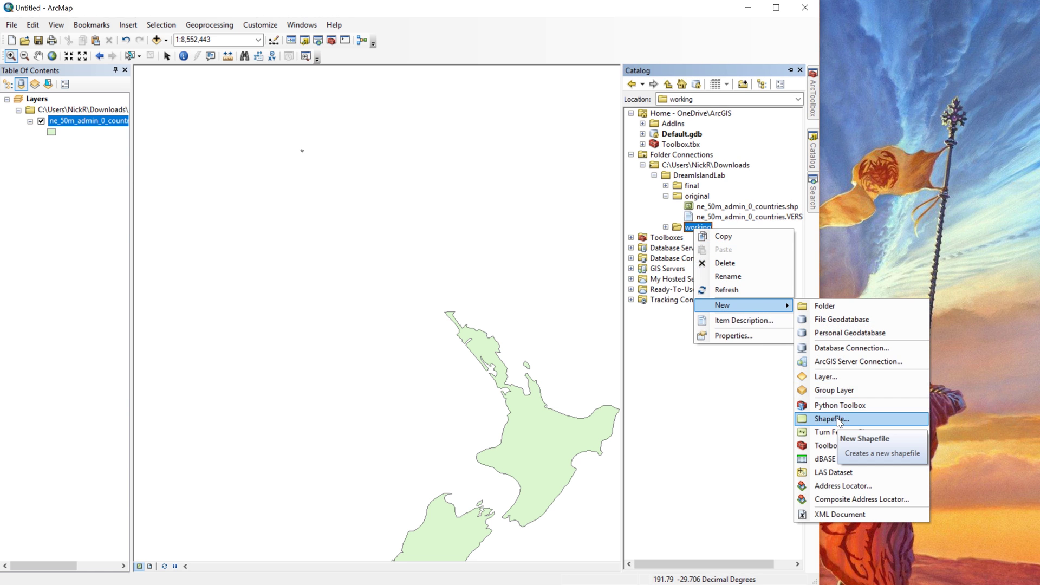
- Start a new shapefile named Island in working with the Polygon feature type
click(839, 422)
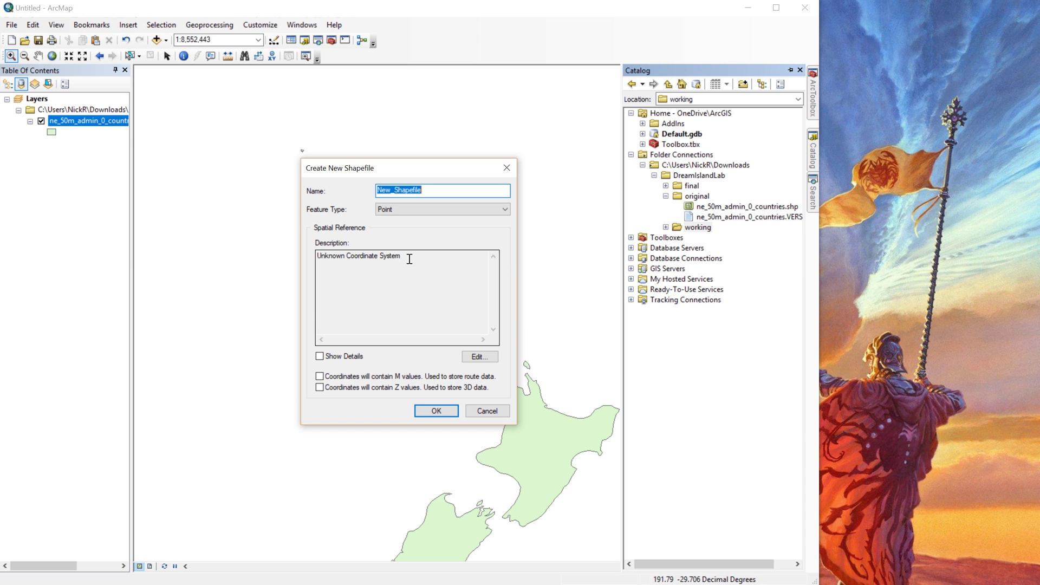
text(I)
text(sland)
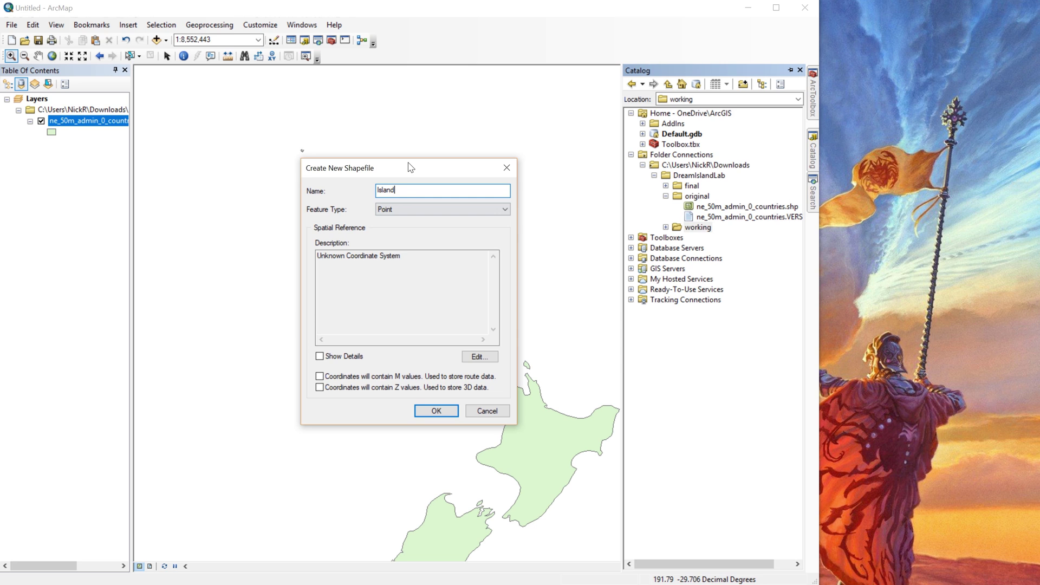
click(402, 209)
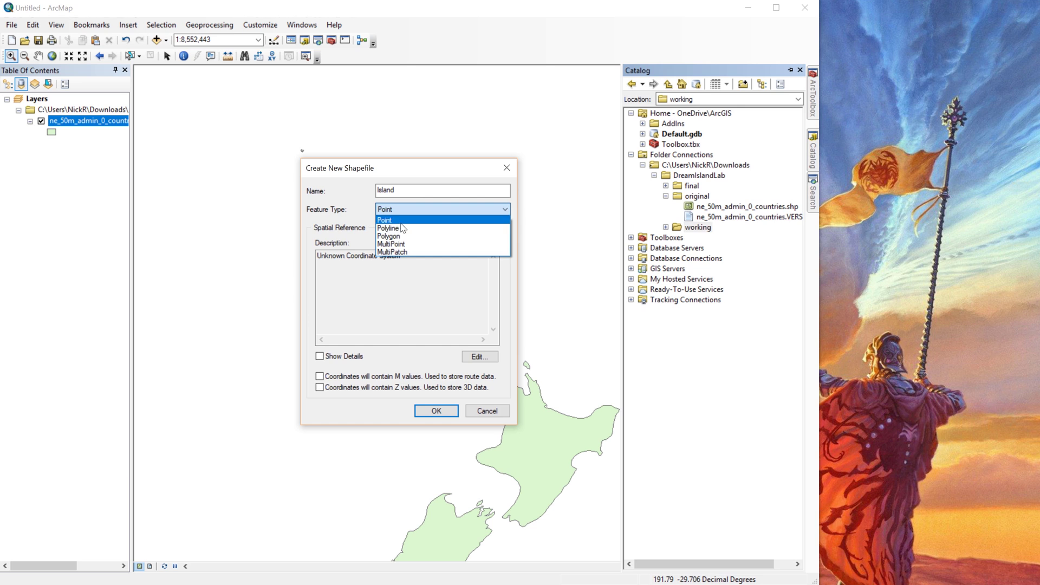
click(401, 241)
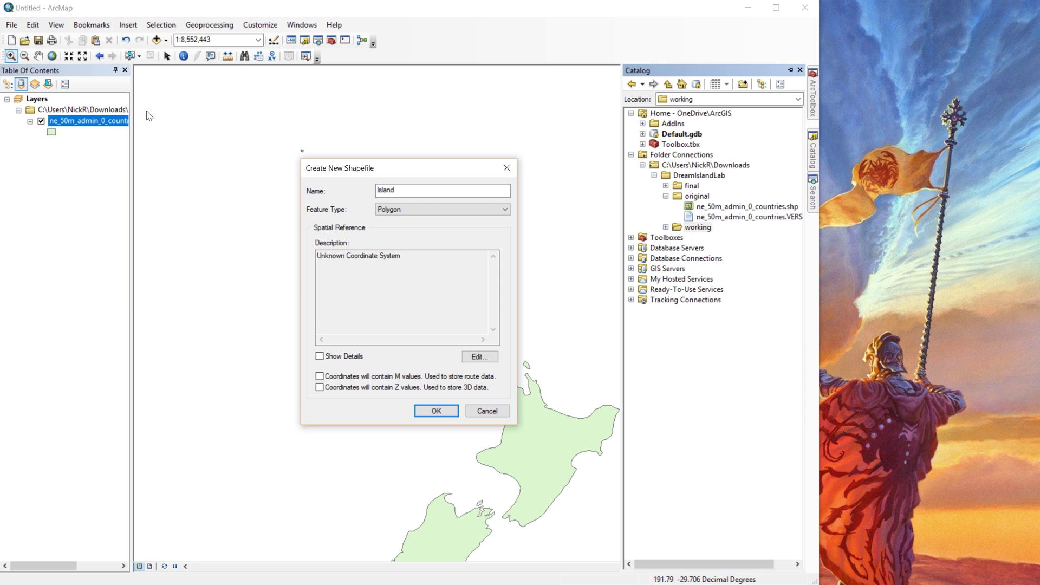
- Set Island's spatial reference to Geographic Coordinate Systems > World > WGS 1984
click(478, 358)
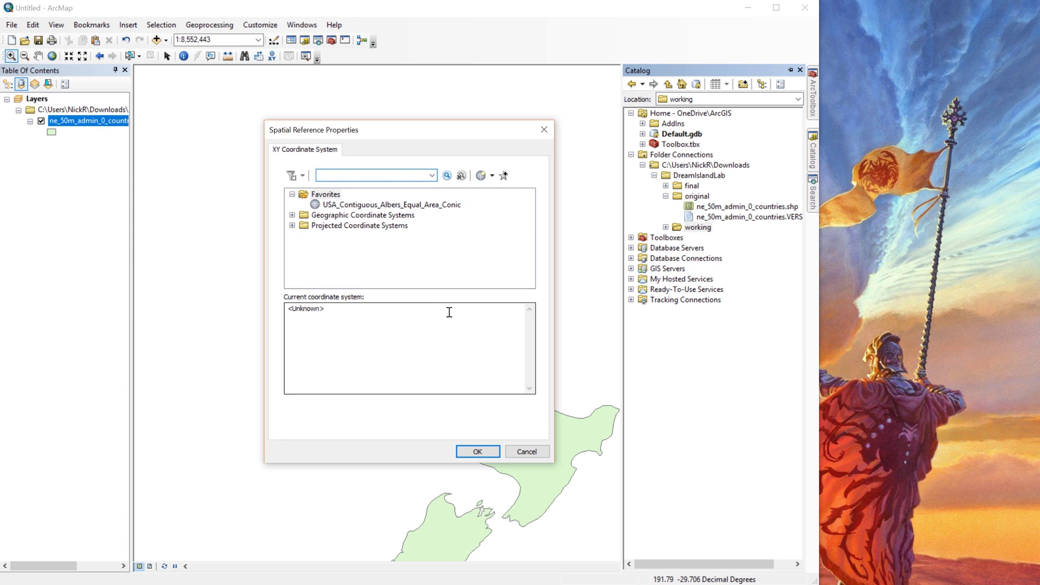
click(292, 215)
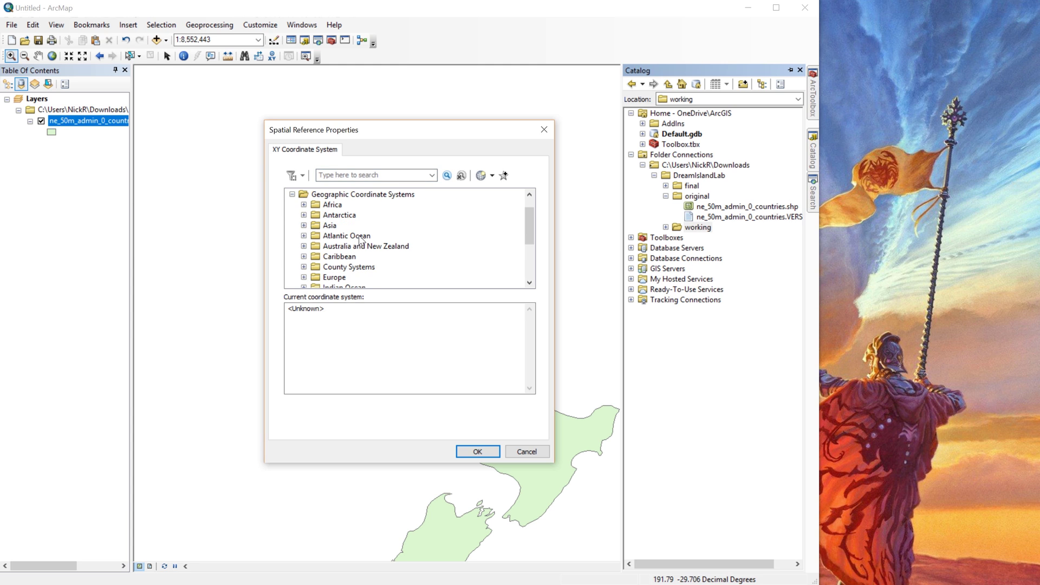
scroll(361, 240, down, 1)
scroll(361, 240, down, 2)
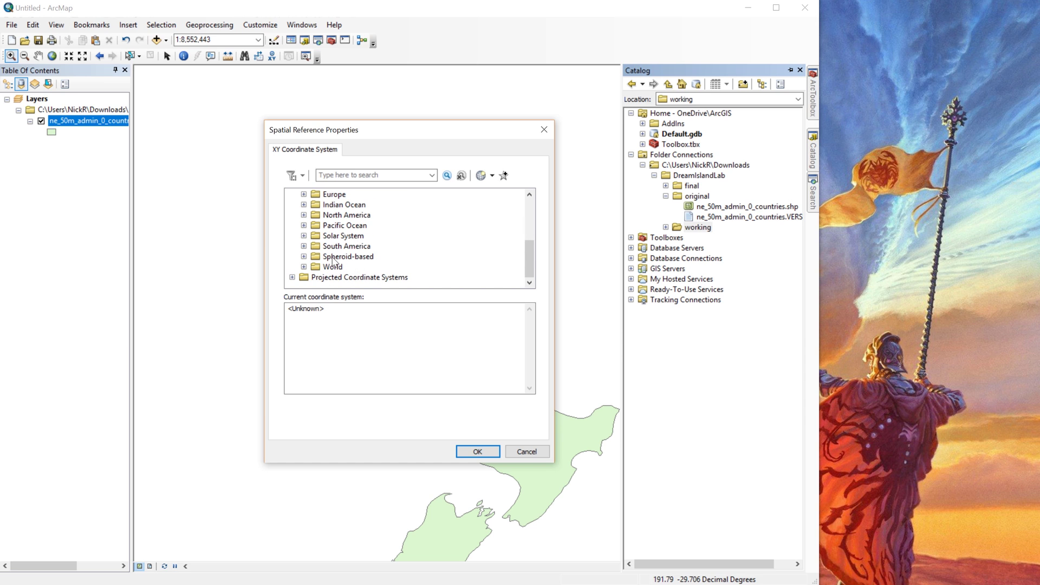
click(304, 267)
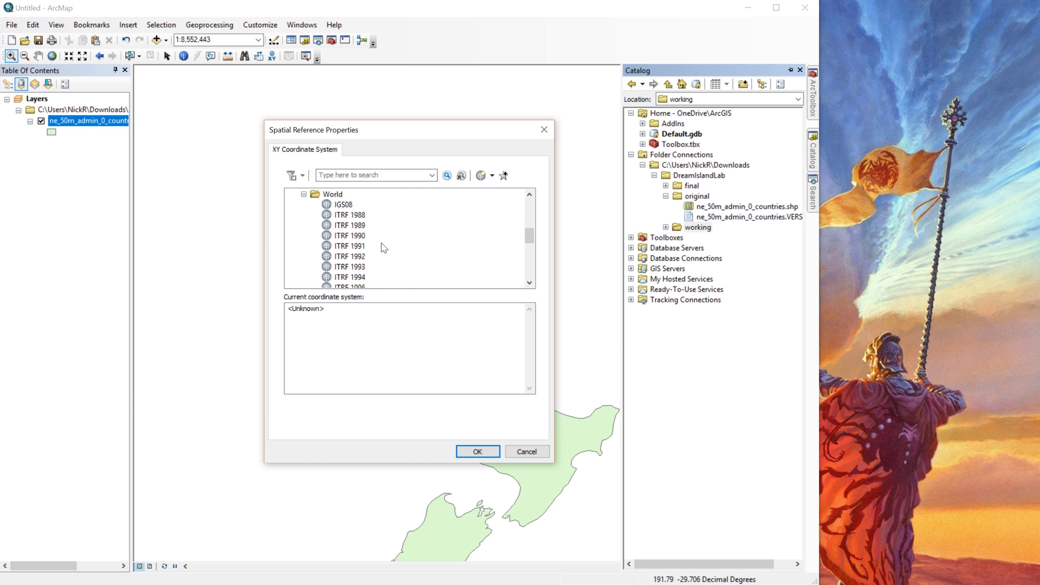
scroll(383, 248, down, 1)
scroll(382, 249, down, 2)
scroll(381, 247, down, 1)
scroll(381, 247, down, 1)
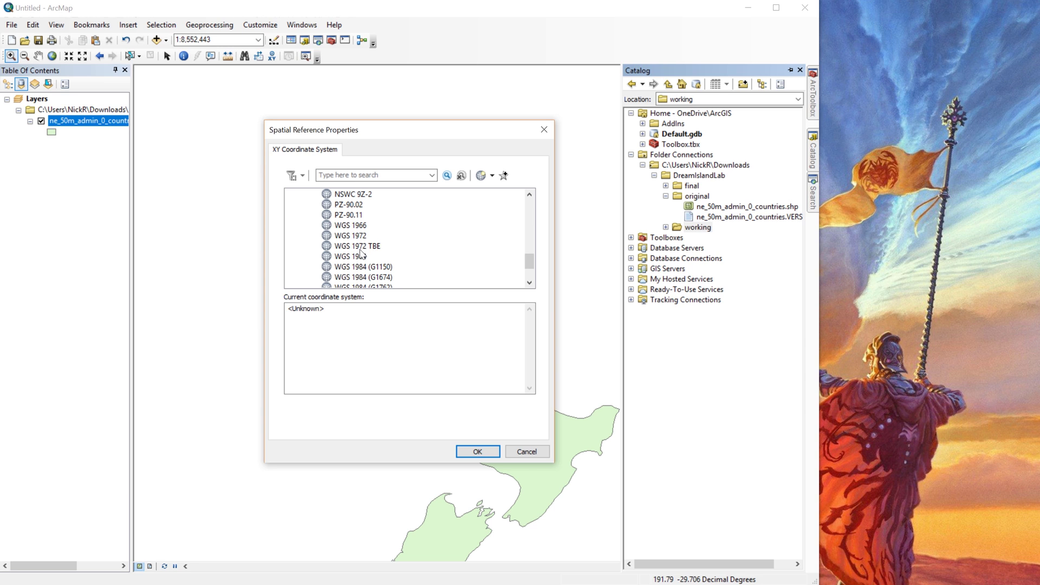
click(363, 255)
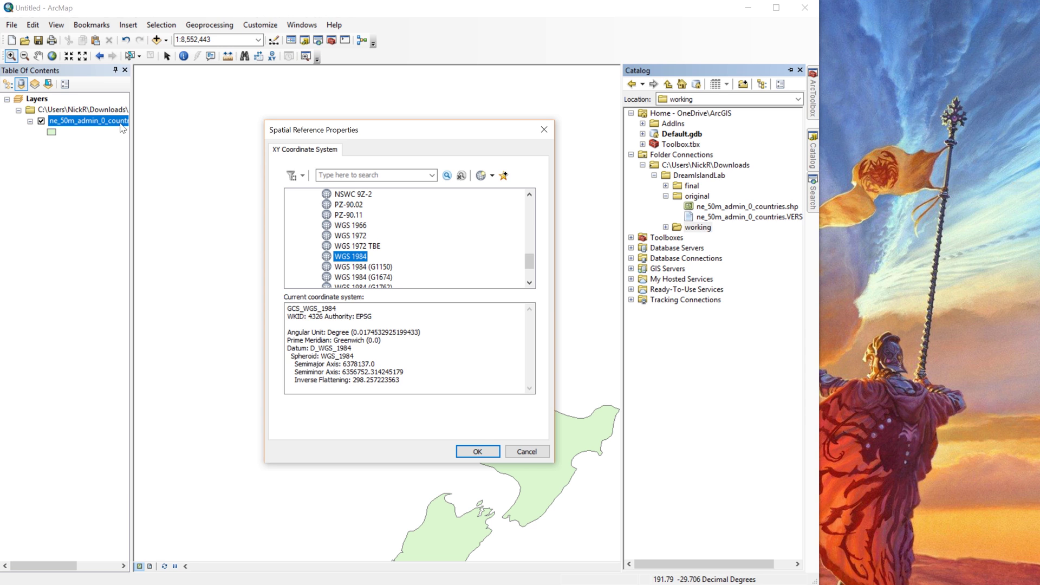
click(477, 452)
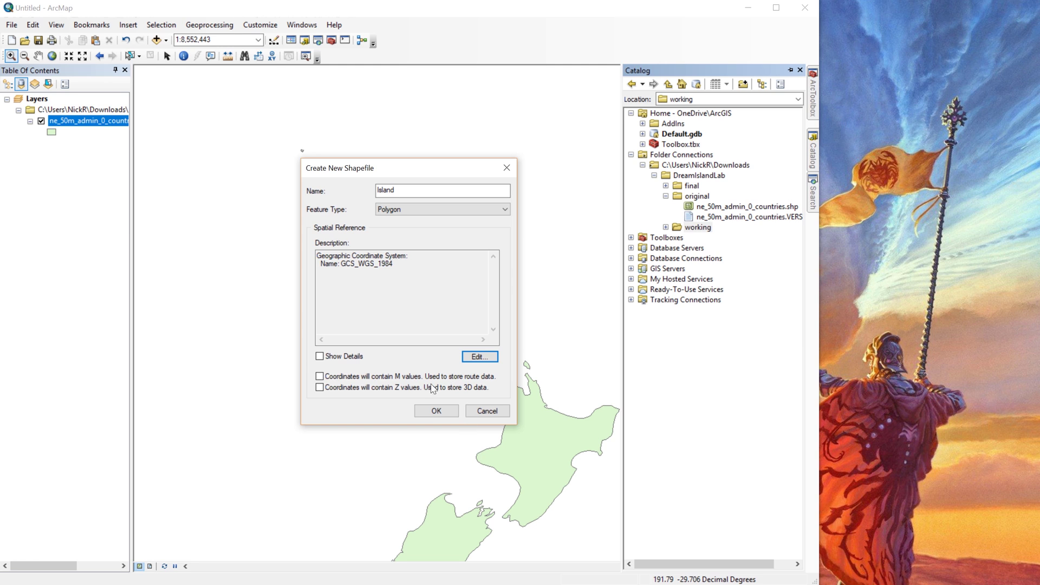
- Create the Island polygon shapefile and widen ArcMap to fill the screen
click(435, 412)
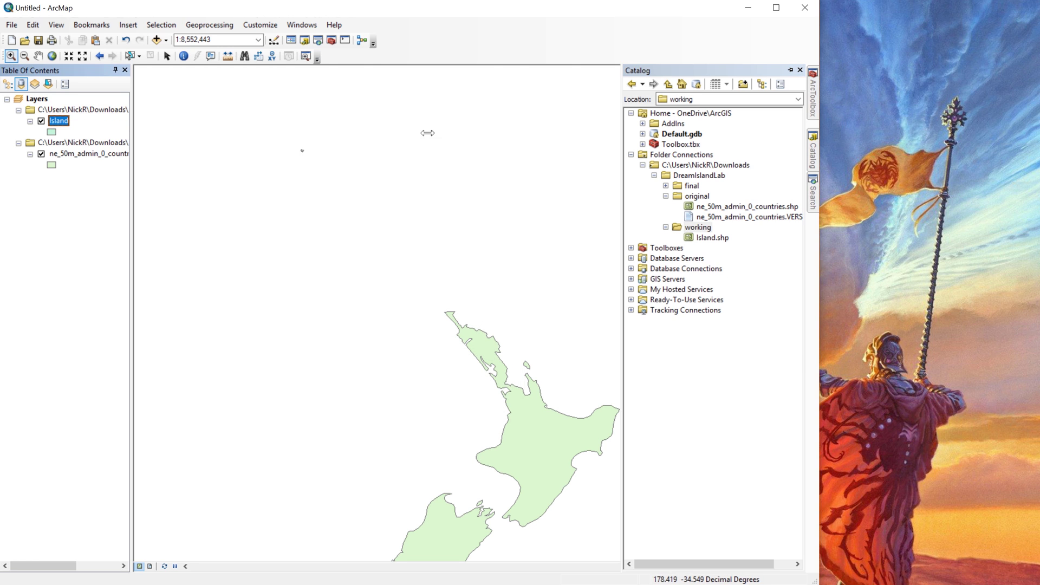
drag(819, 277, 1039, 277)
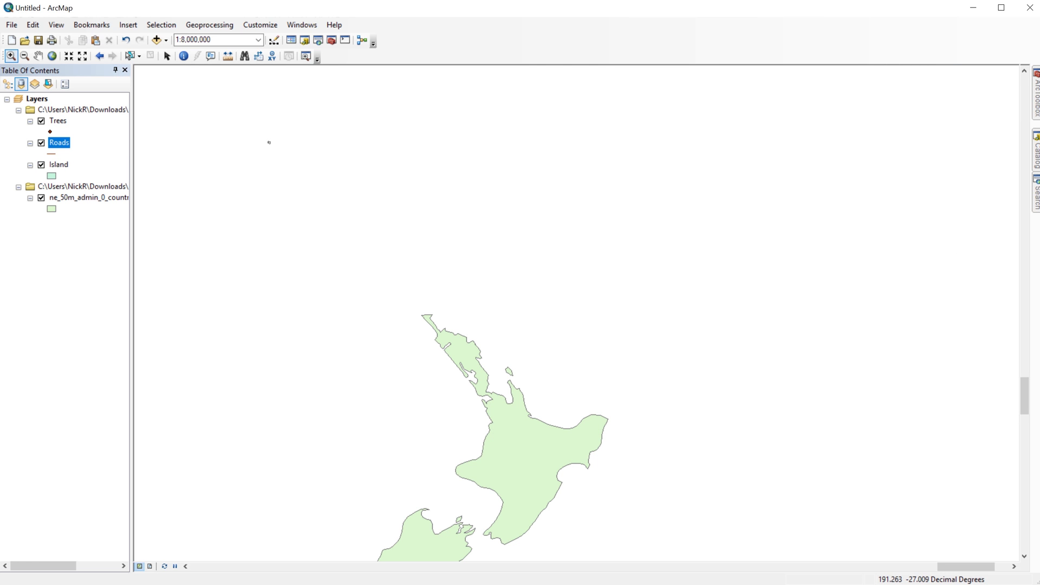
- Enable 'Store relative pathnames to data sources' in Map Document Properties
click(12, 26)
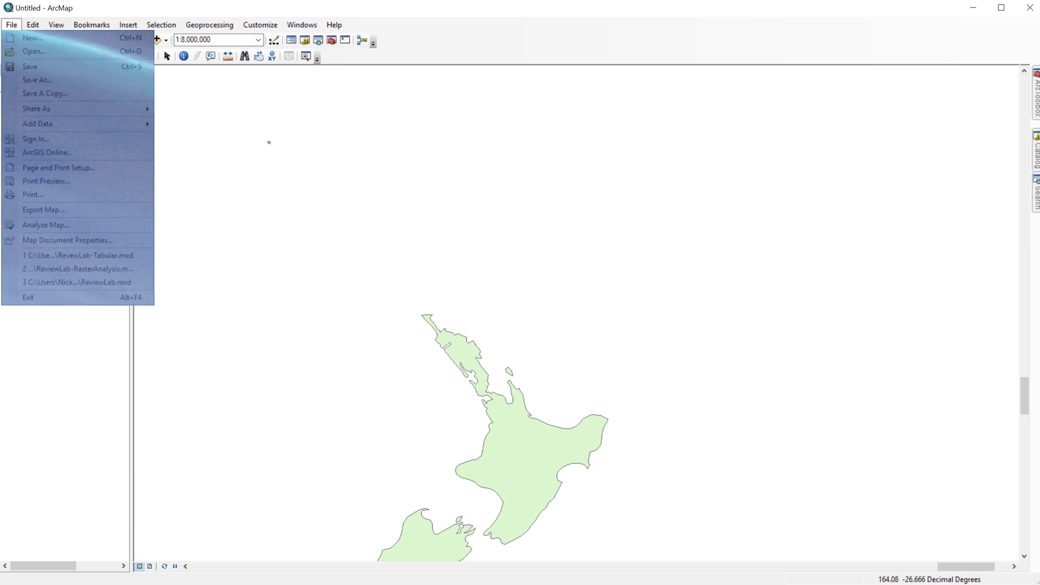
click(87, 242)
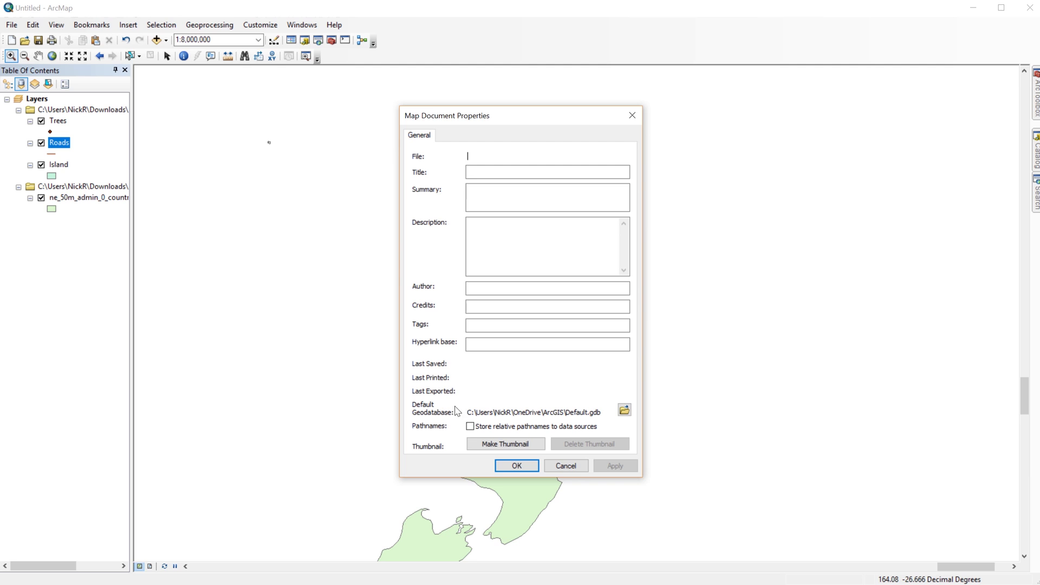
click(470, 428)
click(516, 464)
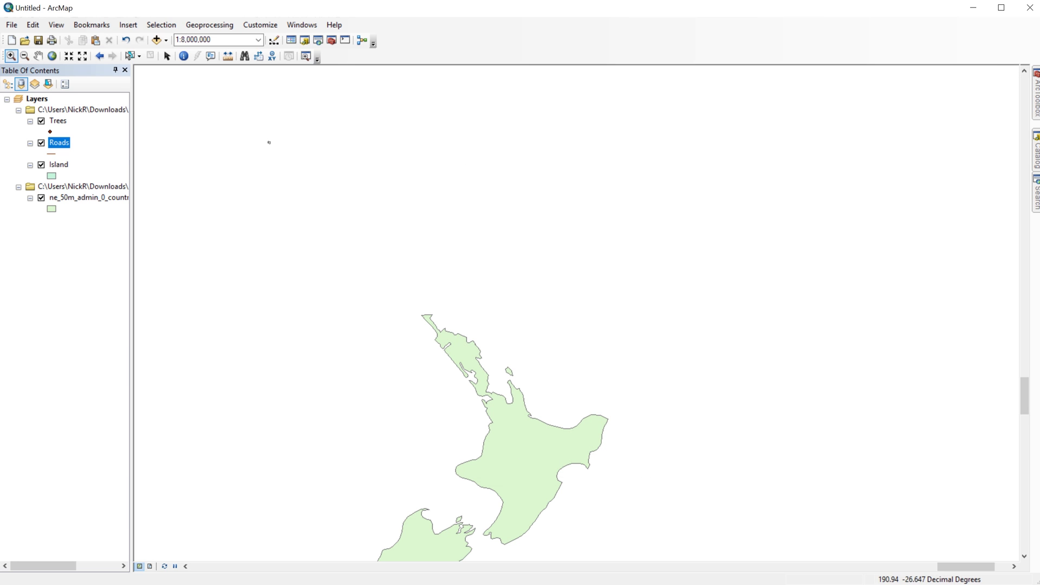
- Save the map document as DreamIsland in Downloads\DreamIslandLab
click(11, 25)
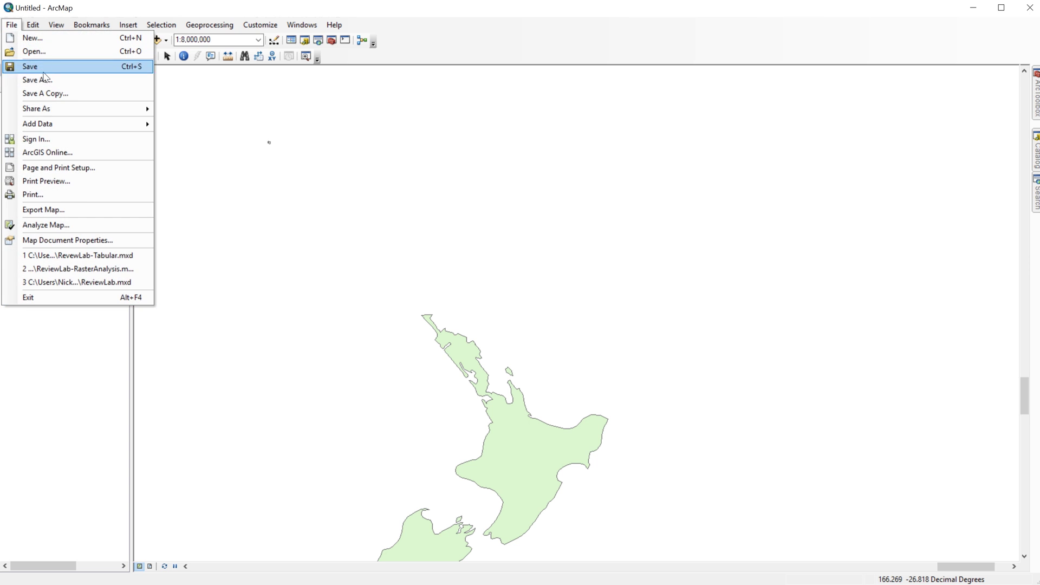
click(44, 79)
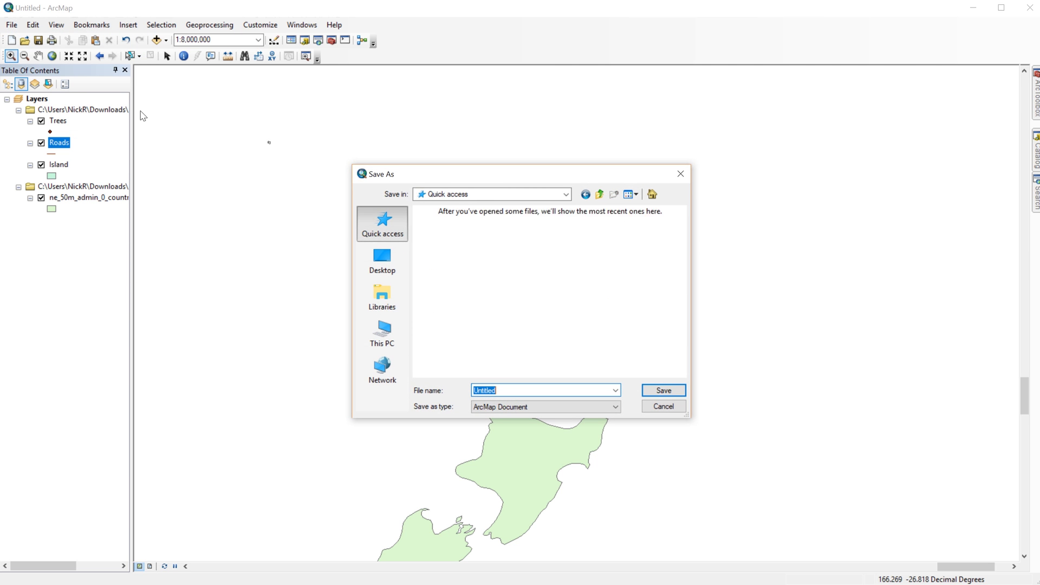
double_click(447, 267)
double_click(450, 245)
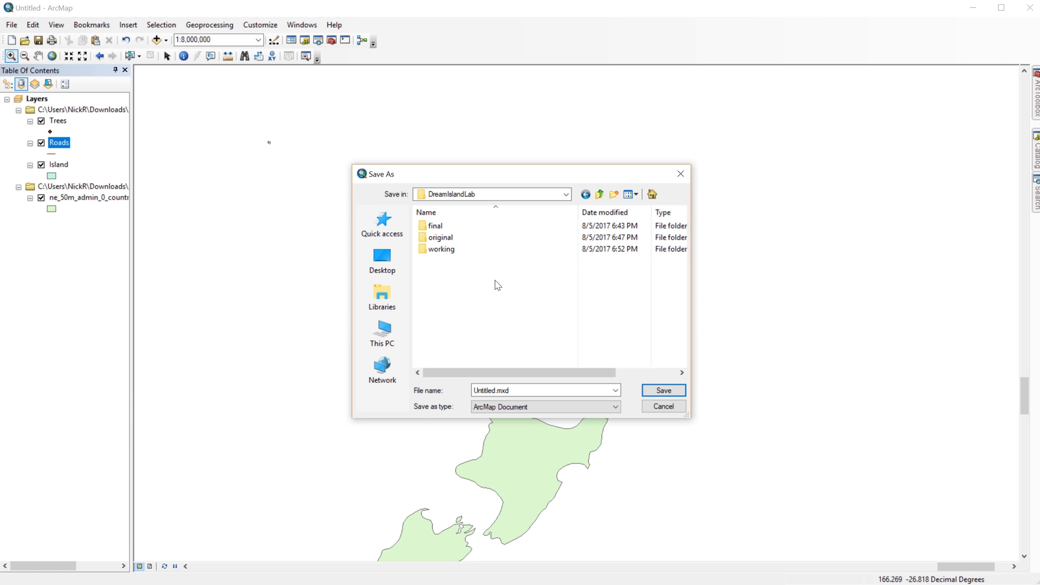
double_click(536, 388)
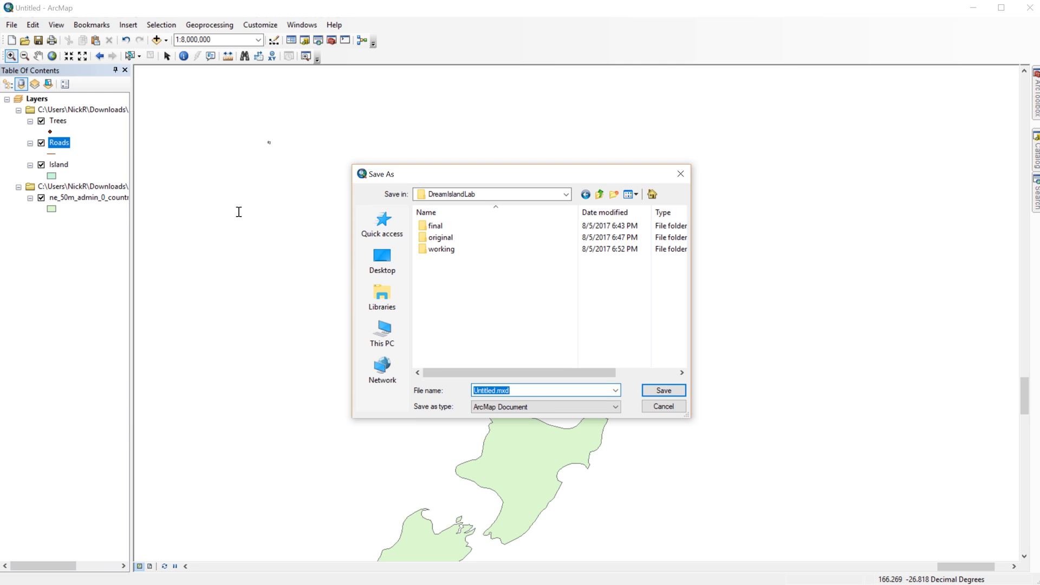
text(Drea)
text(mIs)
text(land)
key(Return)
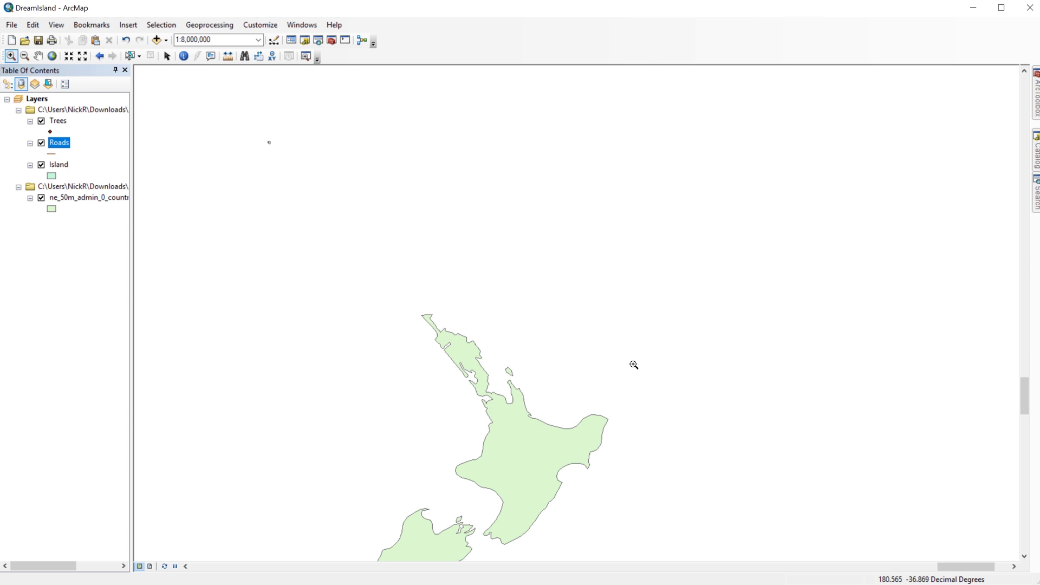